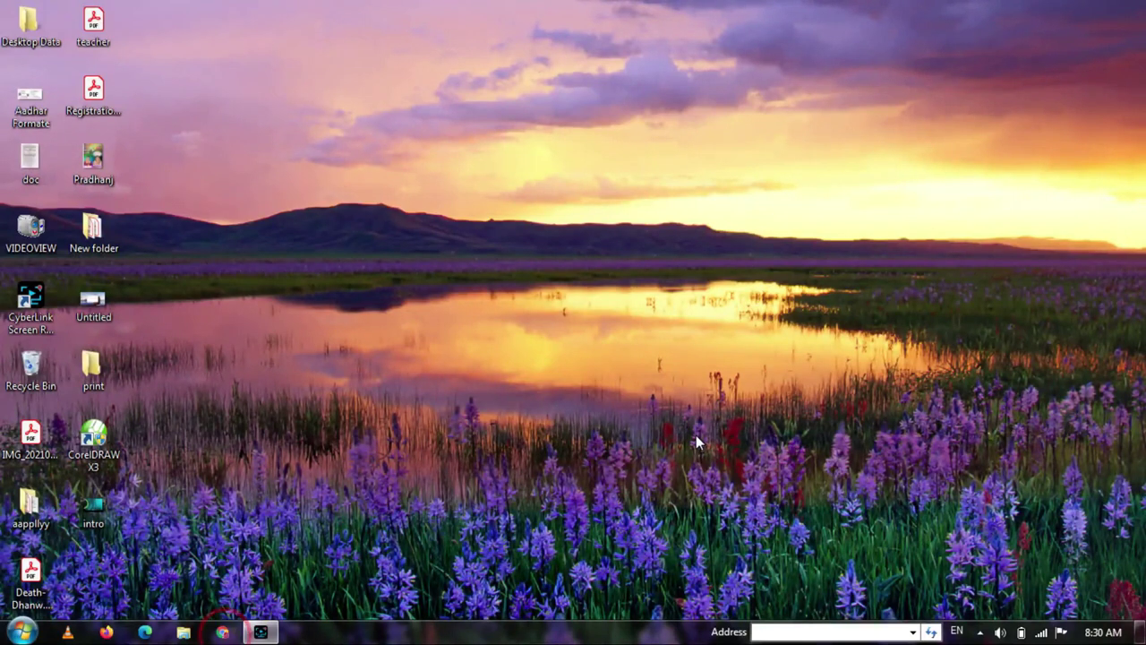
- Launch Google Chrome from the taskbar to a new tab
left_click(222, 632)
- Go to nvsp.in by typing 'nv' in the address bar and picking the suggestion
left_click(236, 44)
type("nvsp.in")
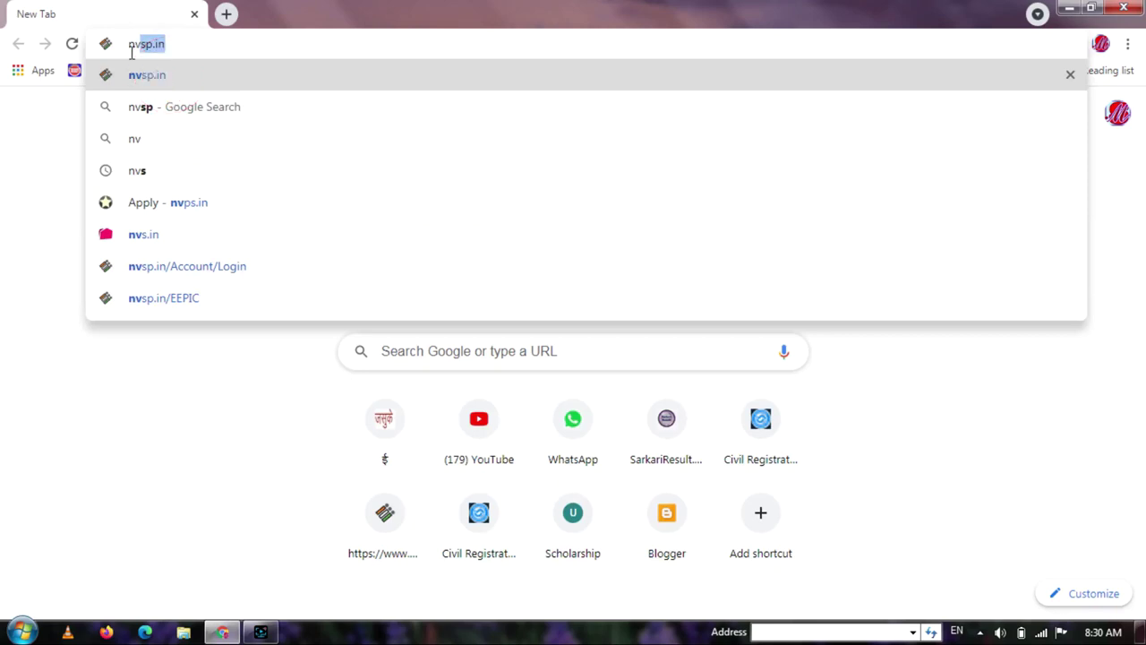
left_click(170, 77)
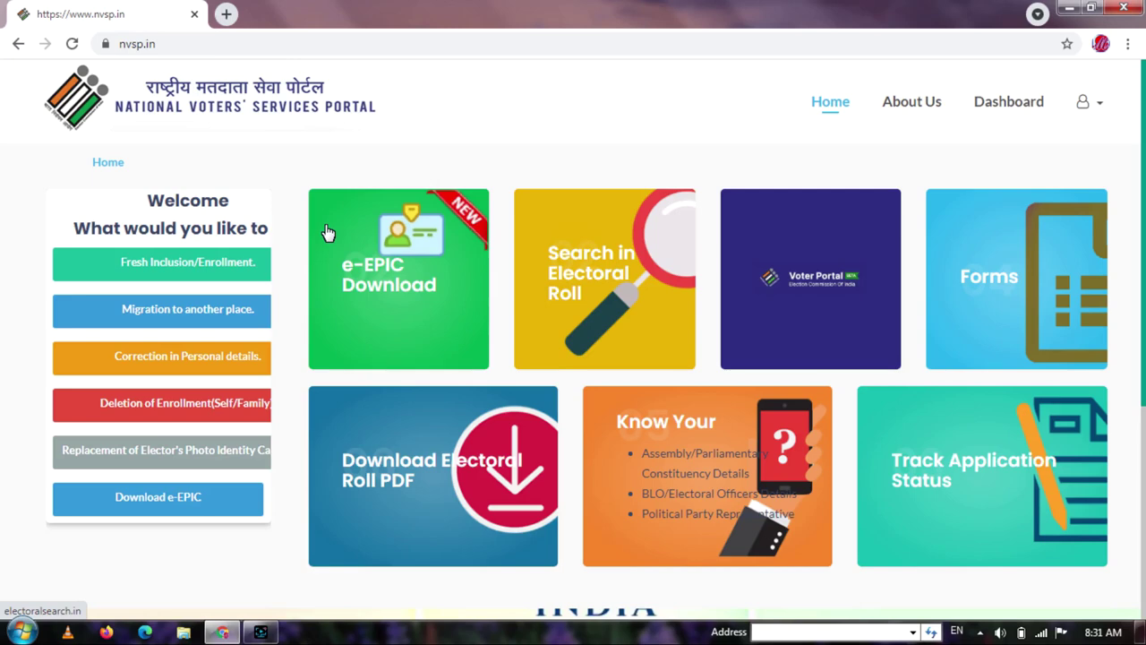
- Open Search in Electoral Roll, enter the voter's name, and choose date of birth with its year
left_click(586, 313)
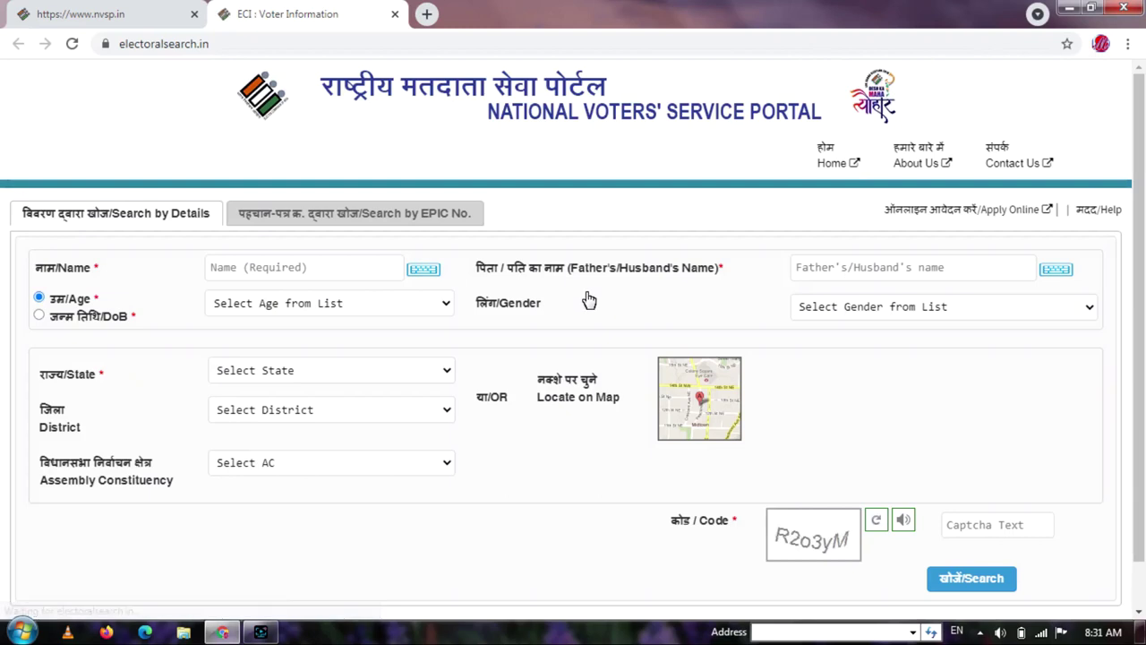
left_click(277, 266)
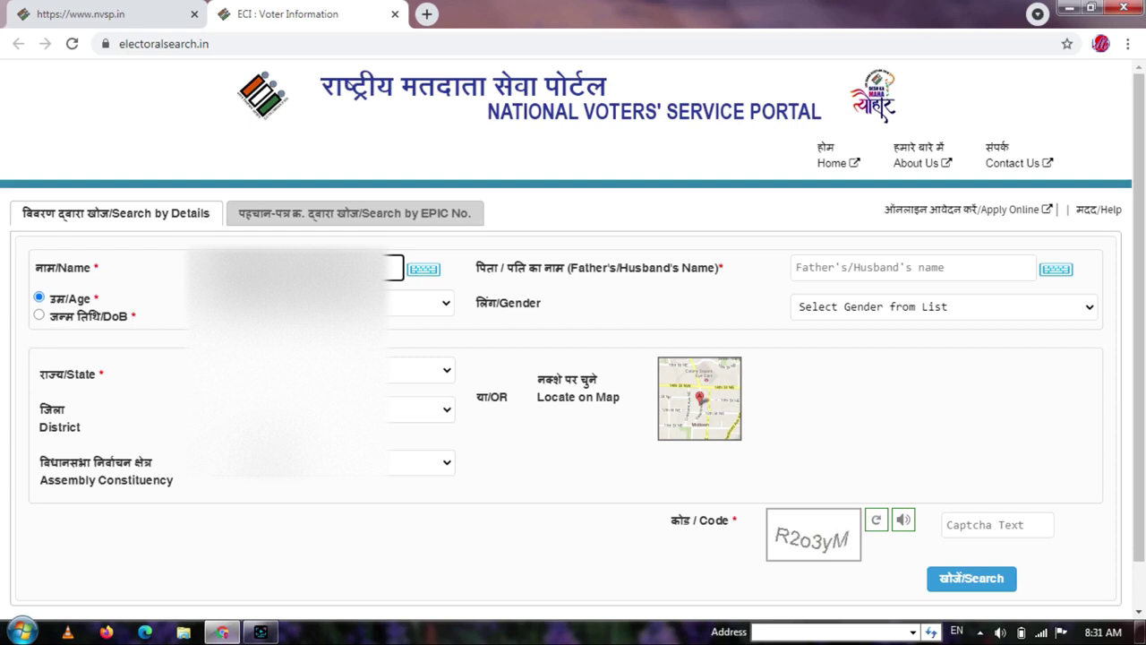
left_click(69, 316)
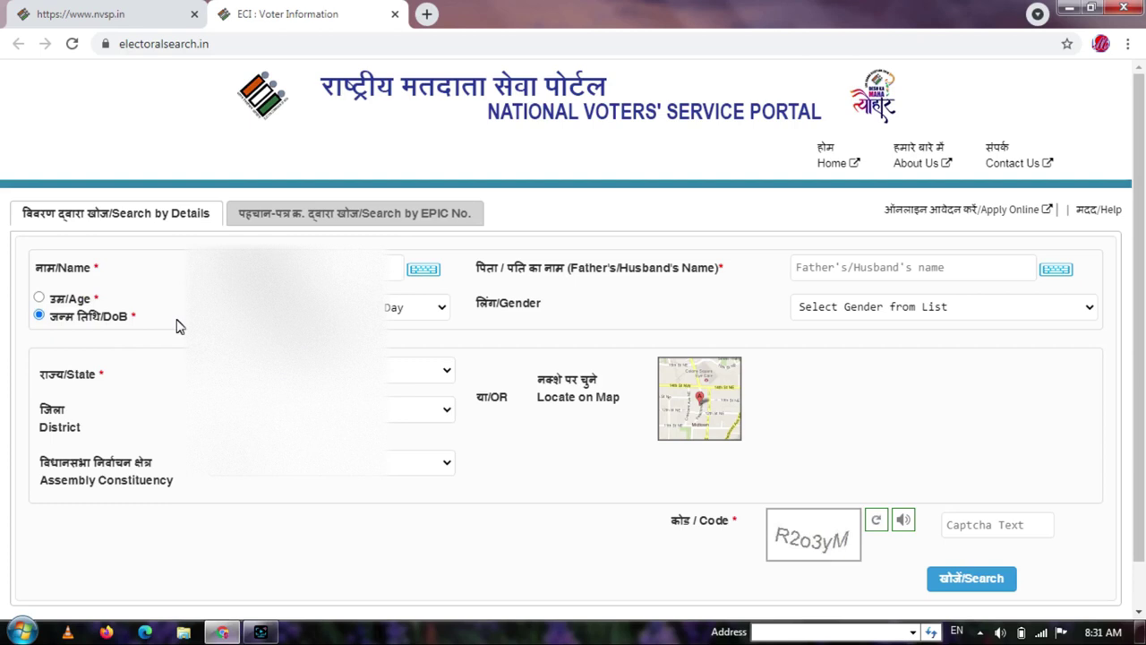
left_click(246, 307)
key("Return")
- Set birth day 1, pick the gender, and enter the father's name, correcting its typo
key("Tab")
key("1")
key("Tab")
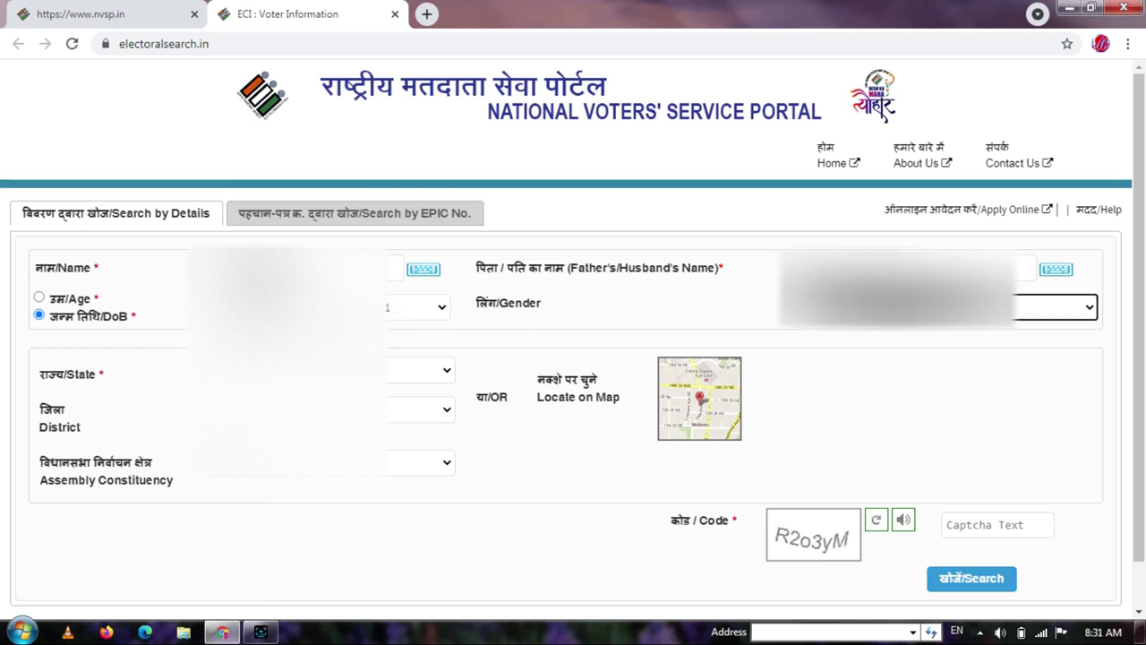
left_click(810, 306)
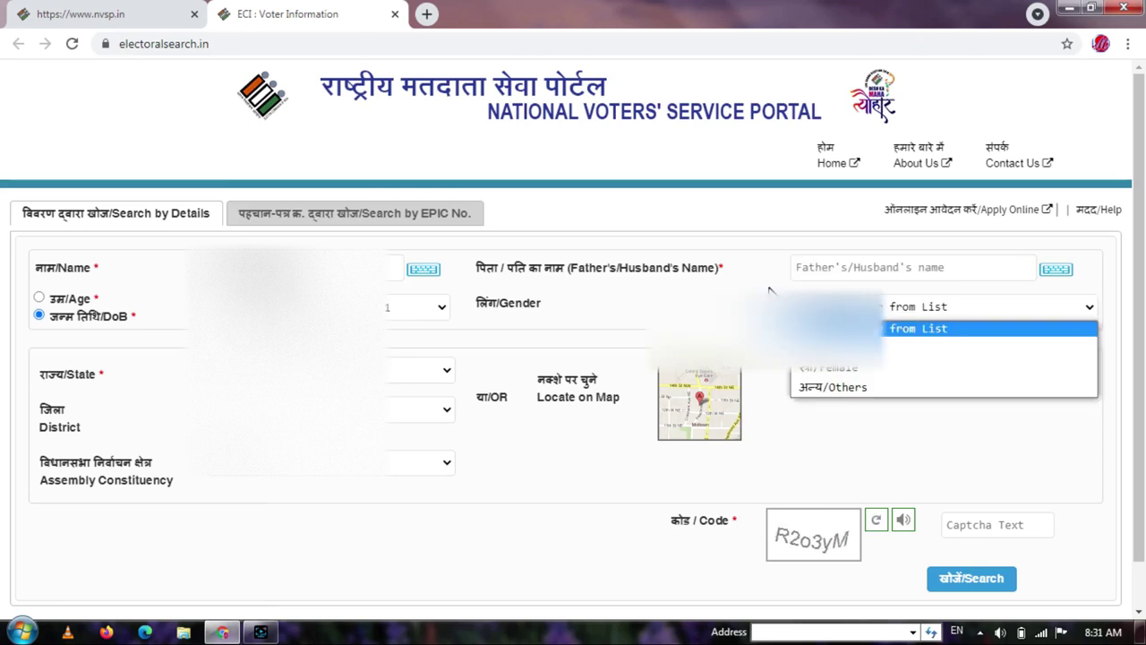
left_click(821, 268)
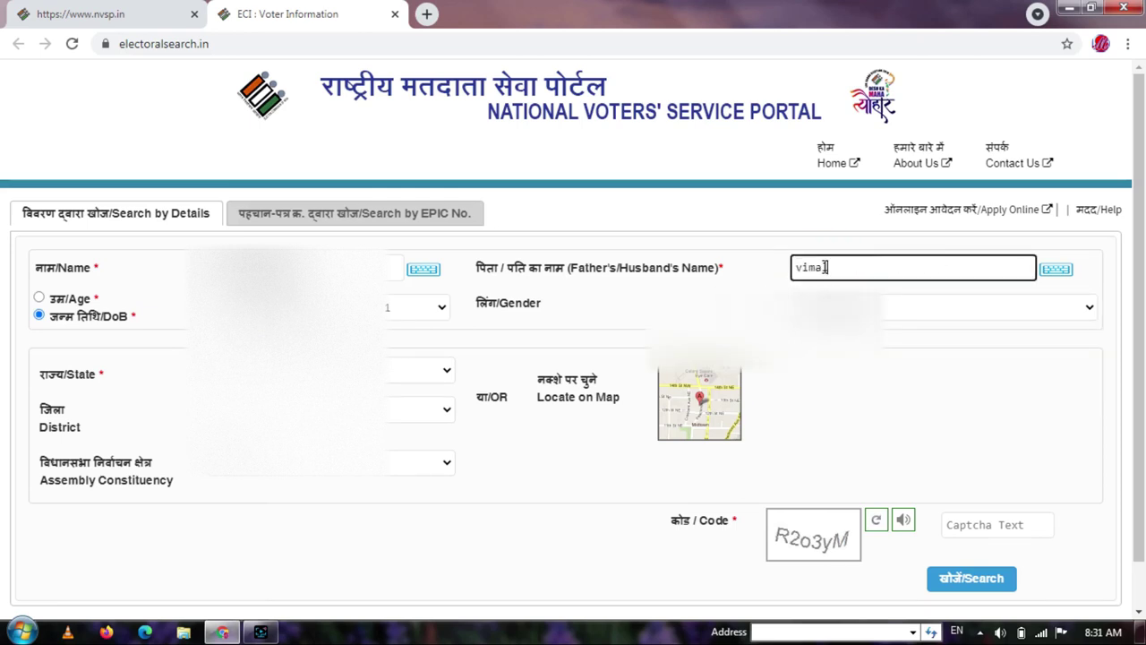
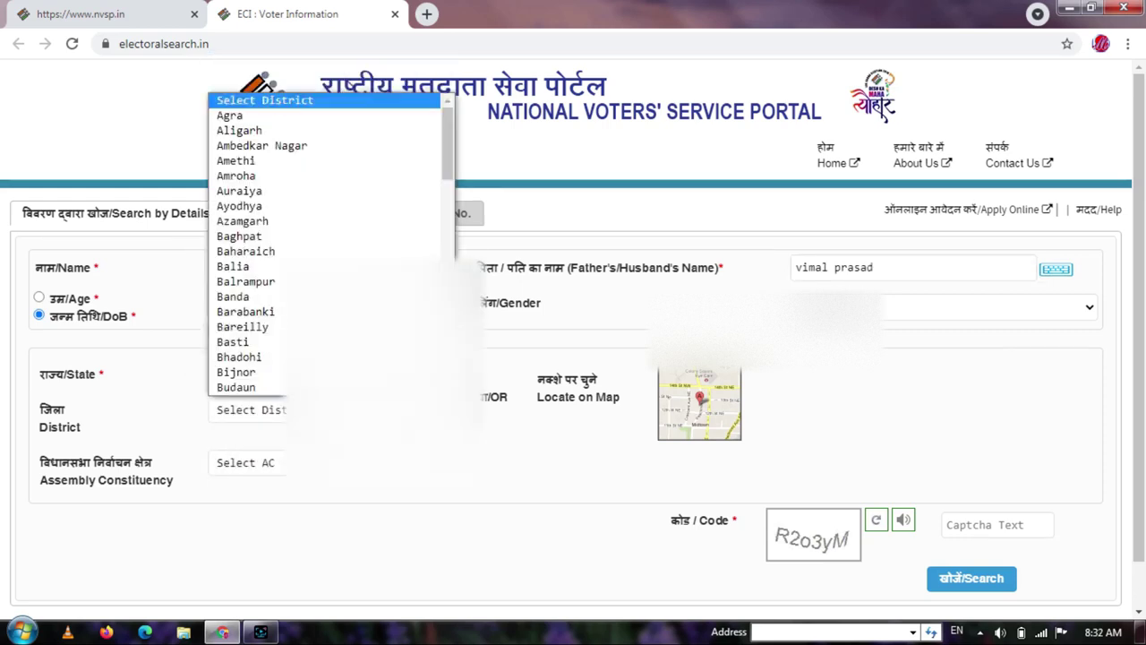
- Select Bairia as the constituency, enter the captcha text, and submit the voter search
left_click(235, 499)
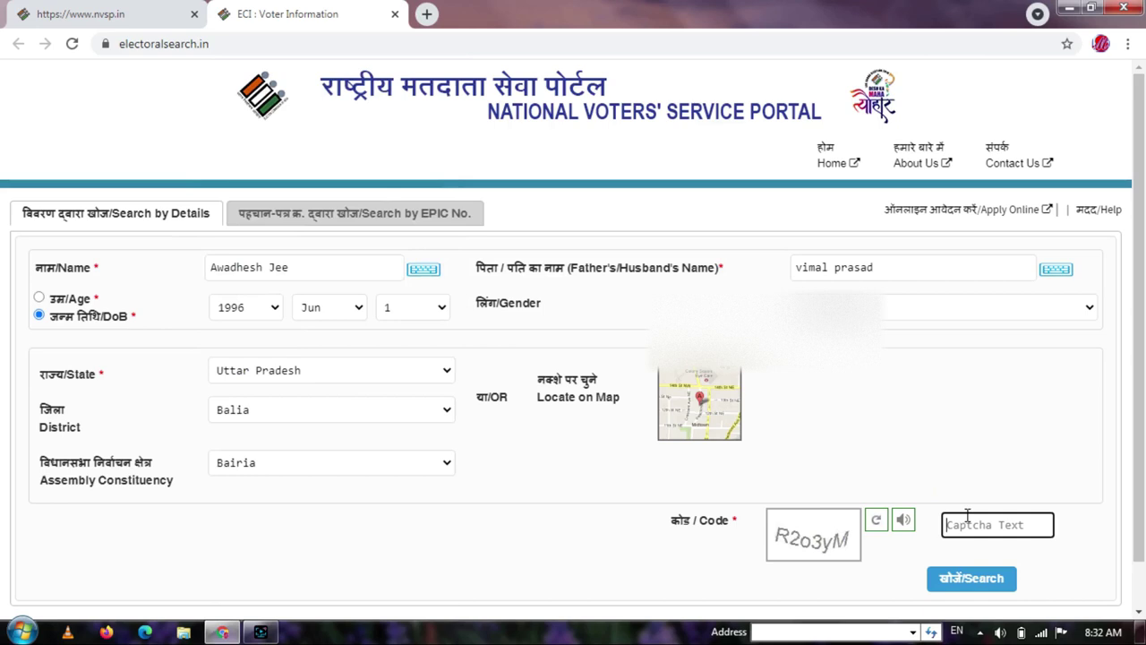
type("R2o")
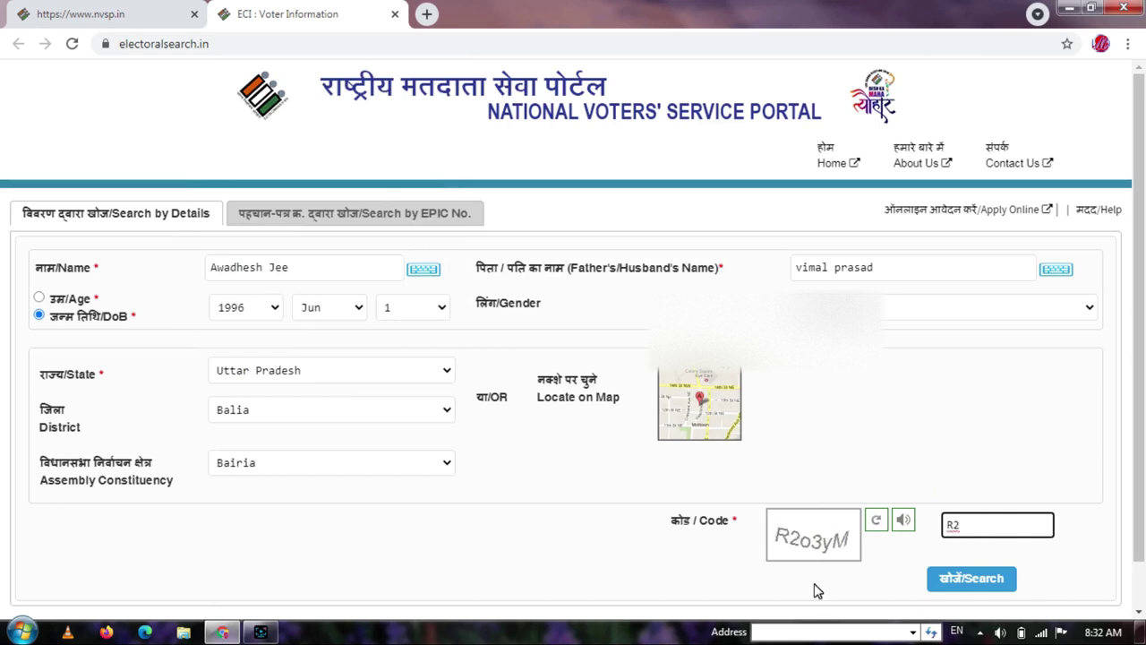
type("3yM")
key("Return")
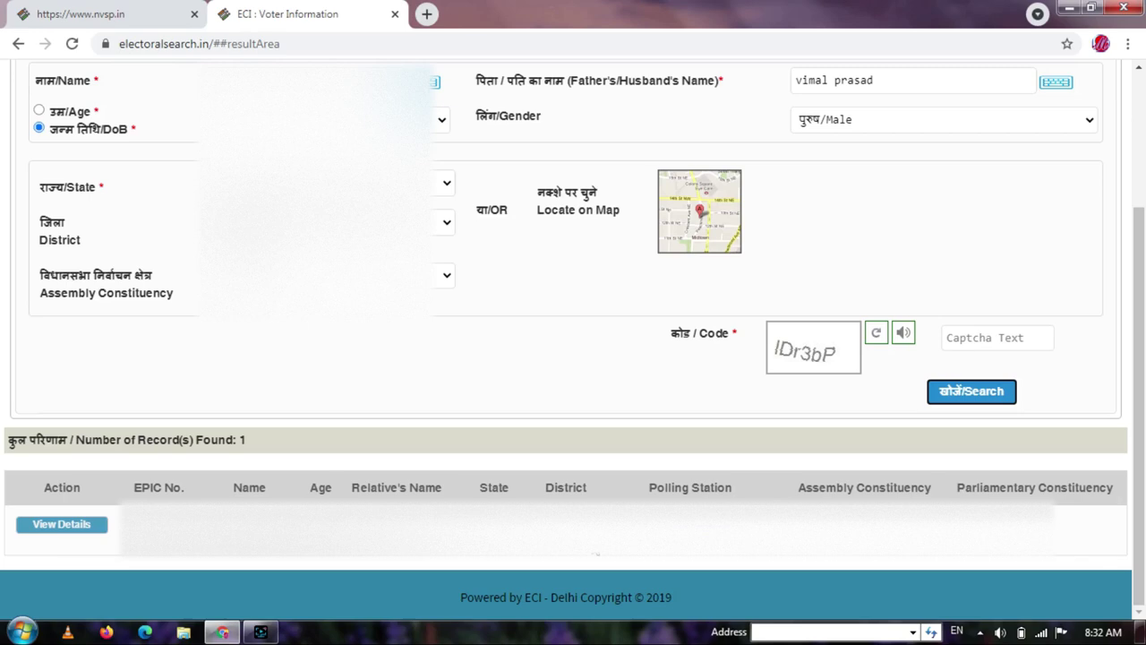
- Open the matching voter's details and download the voter information slip as a PDF
left_click(56, 524)
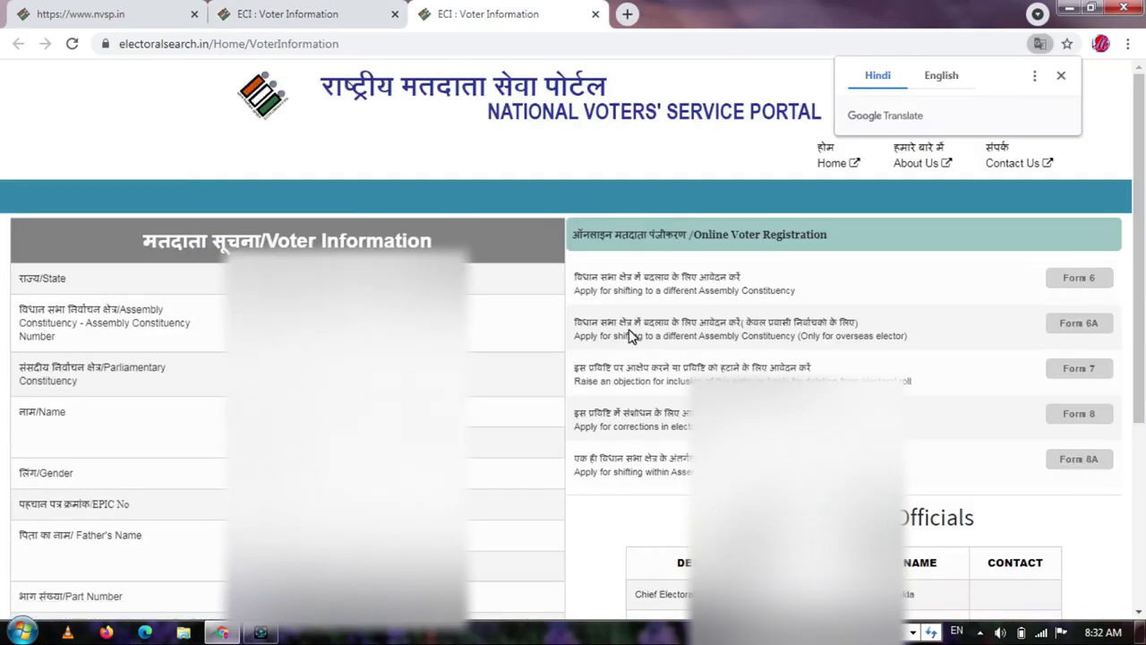
scroll(626, 332, "down", 1)
scroll(1144, 265, "down", 2)
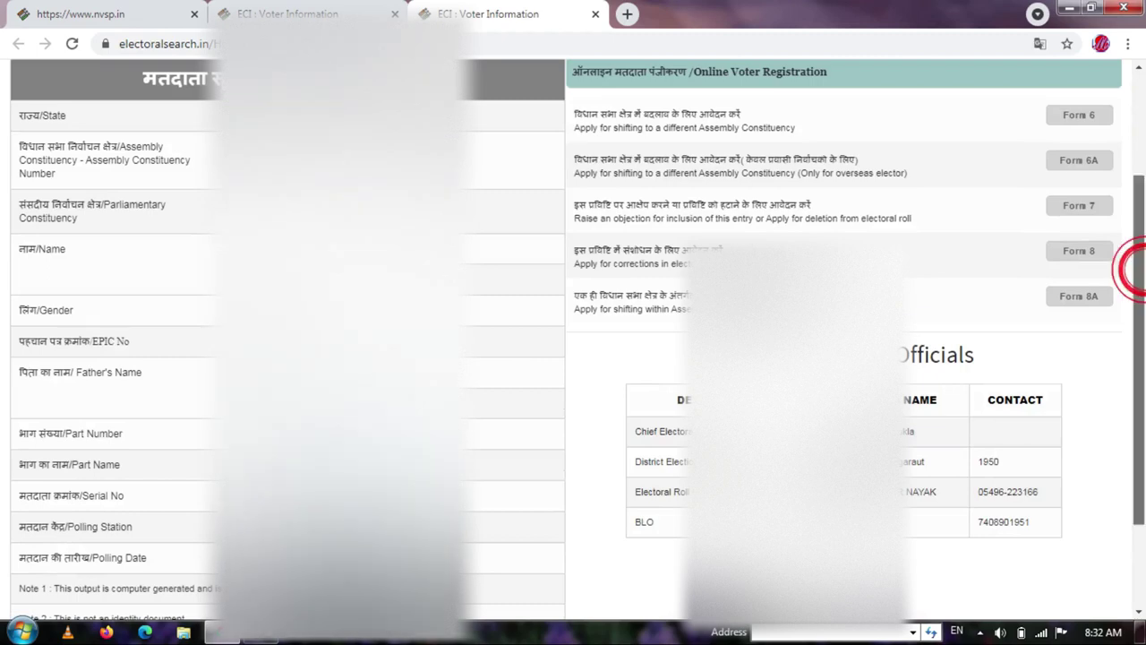
scroll(1134, 268, "down", 2)
scroll(1144, 335, "down", 1)
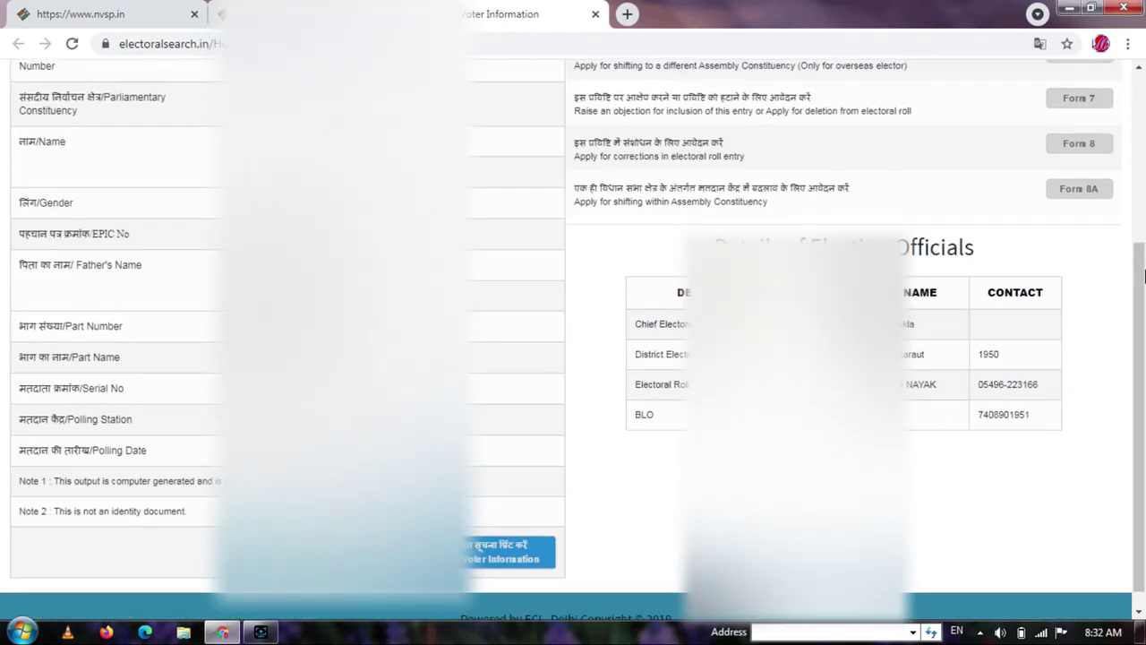
left_click(488, 546)
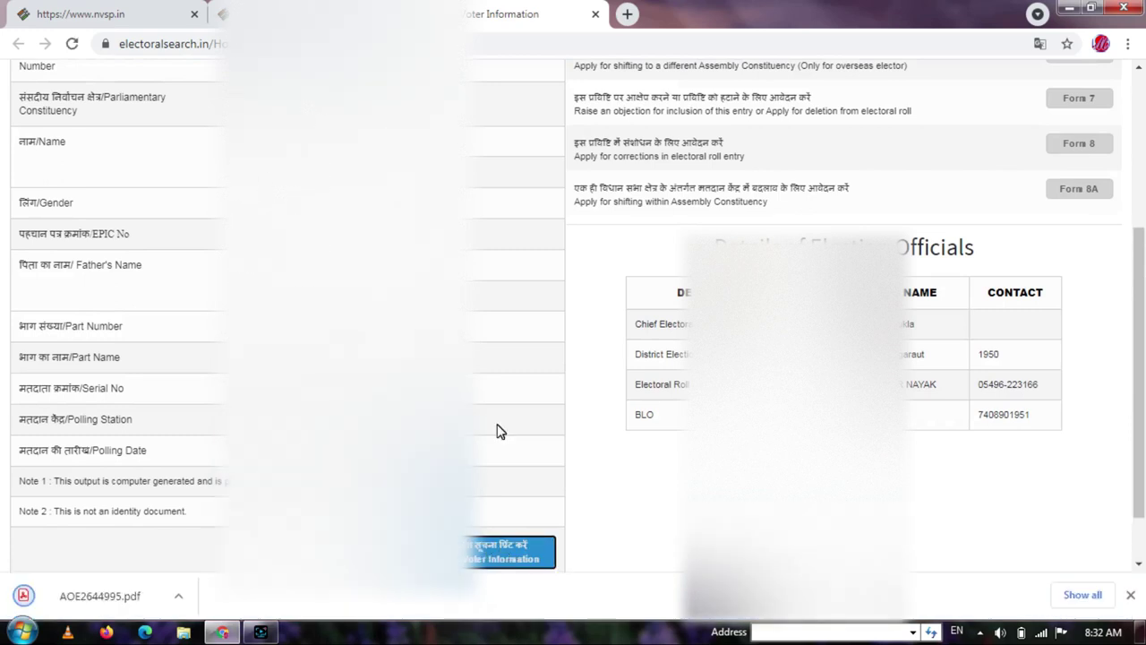
left_click(100, 597)
- Open the VoterSlip PDF in Chrome's viewer and scroll through it
left_click(107, 601)
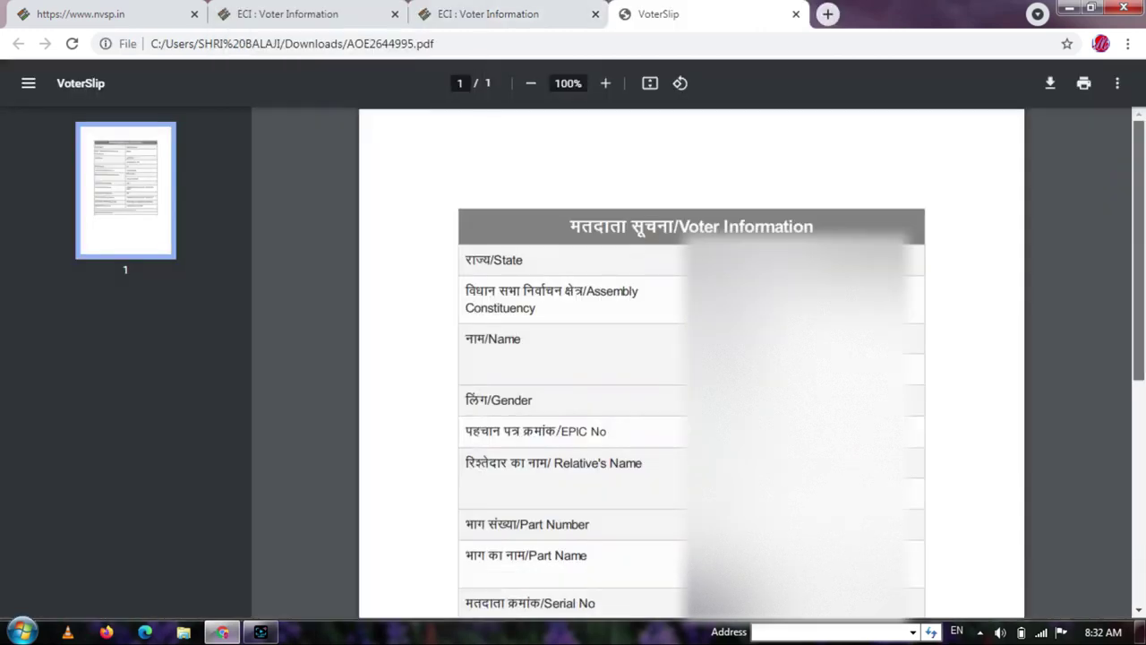
scroll(1143, 202, "down", 3)
scroll(1143, 202, "up", 3)
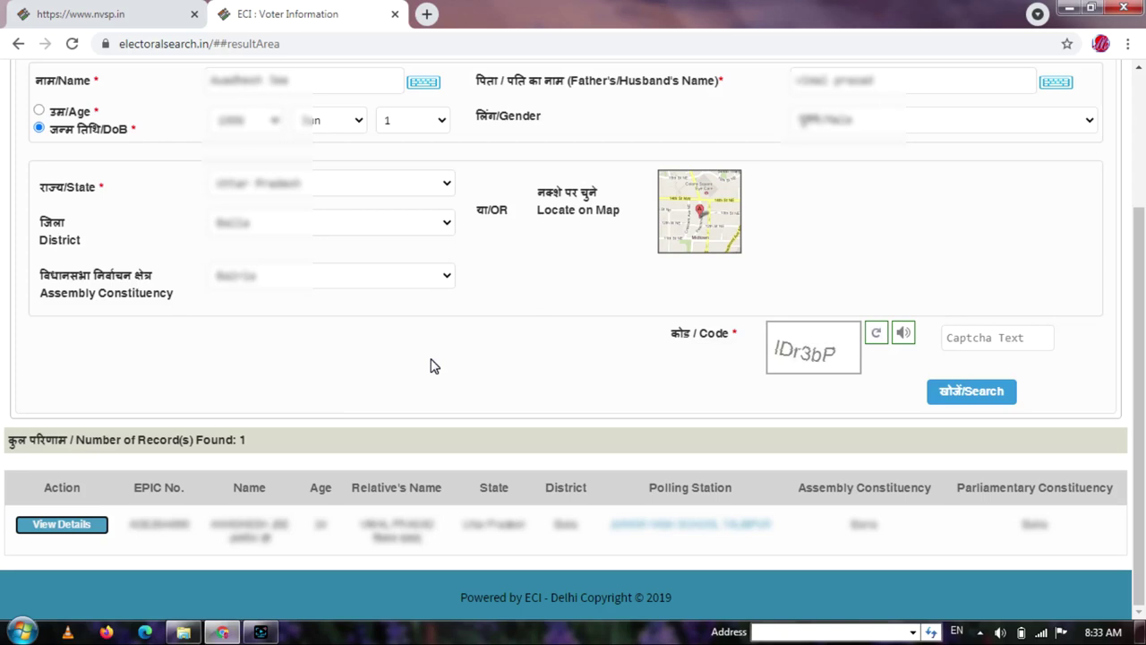
- Switch to the Search by EPIC No. form and enter the voter's EPIC number
scroll(430, 366, "up", 3)
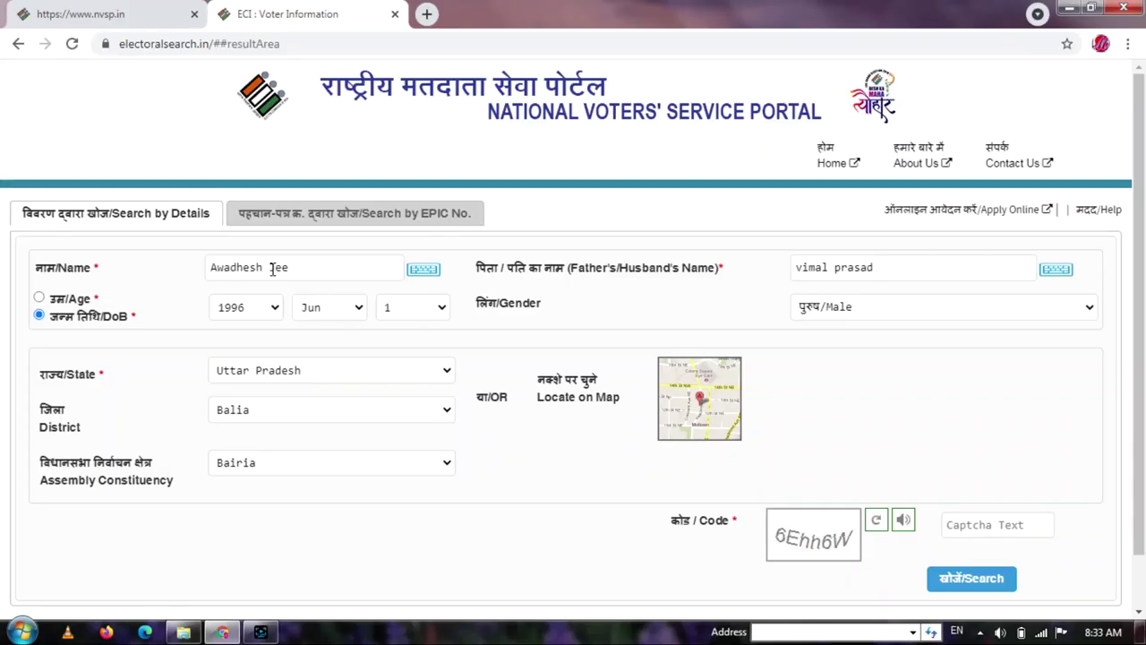
left_click(298, 215)
left_click(376, 267)
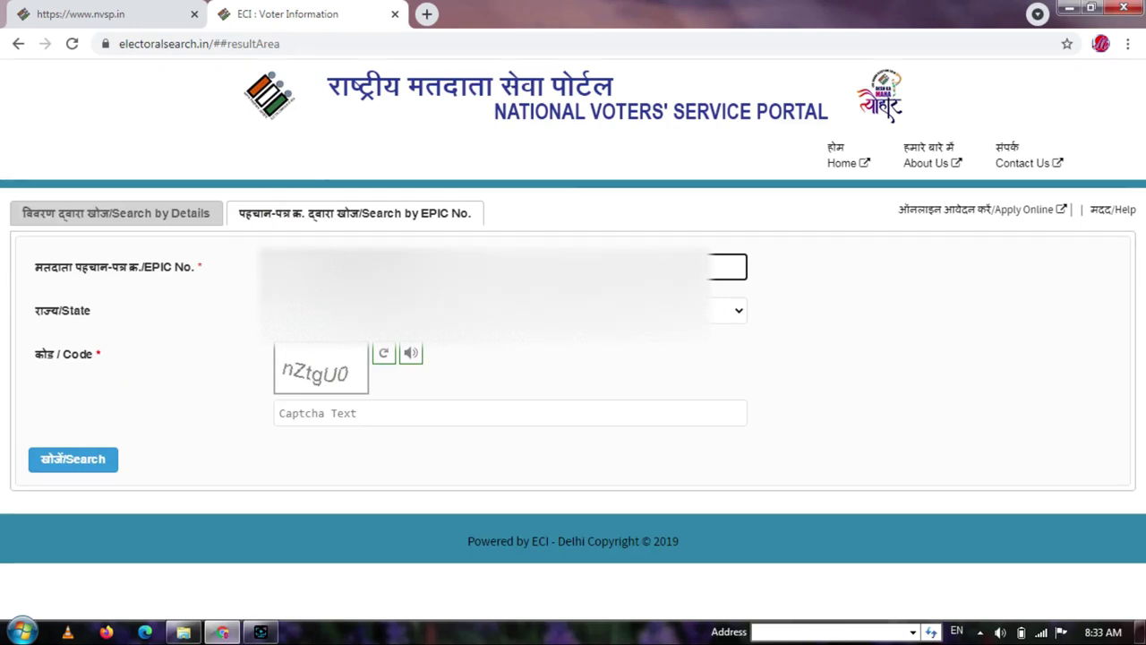
- Select Uttar Pradesh as the state and enter the captcha text
key("Tab")
key("alt+Down")
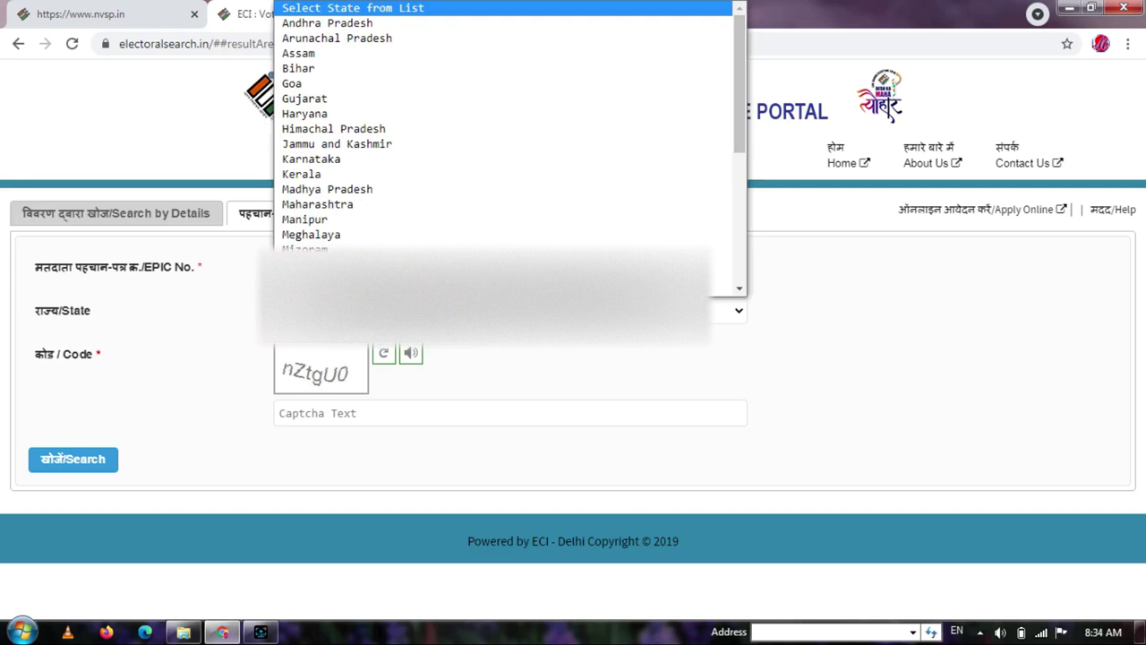
key("s")
key("Return")
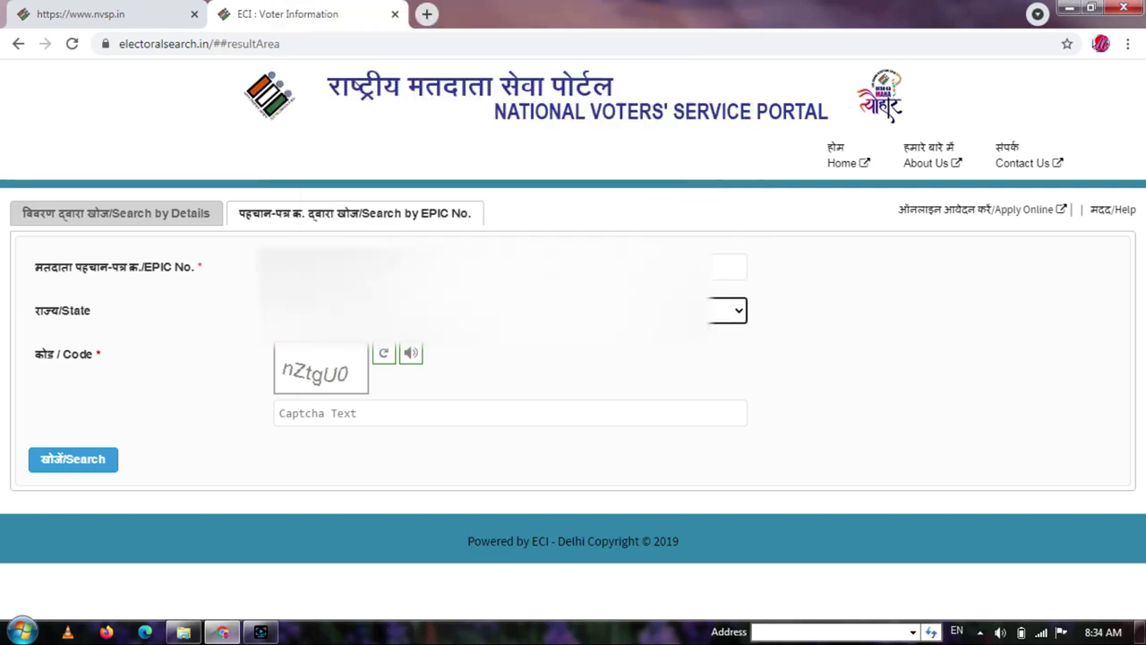
key("shift+Tab")
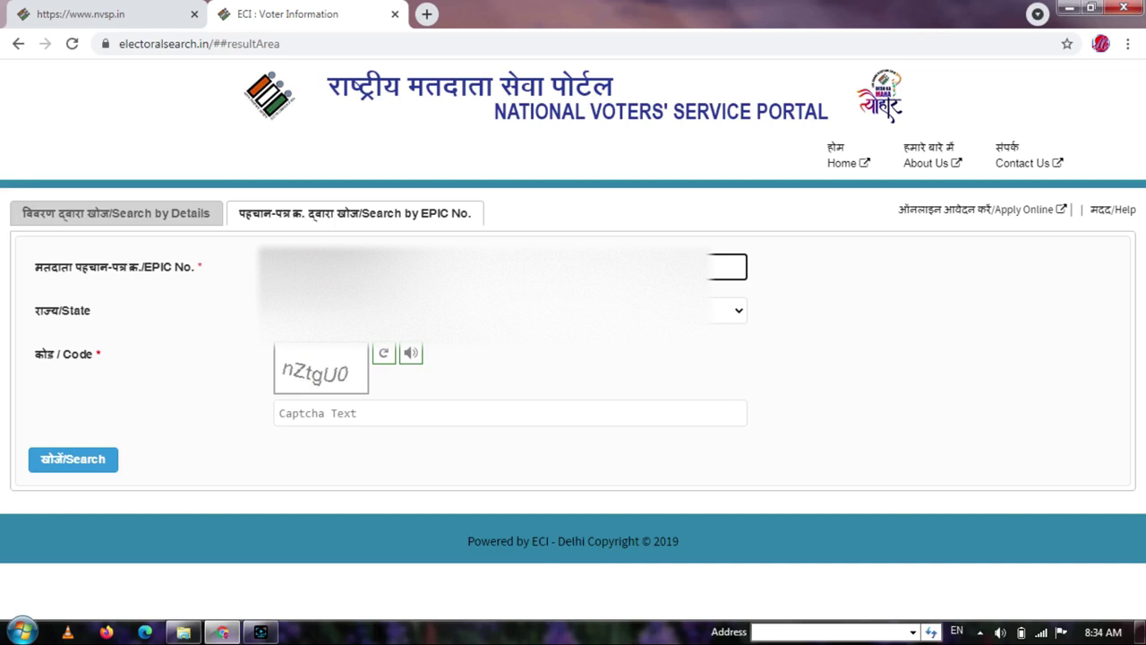
left_click(334, 414)
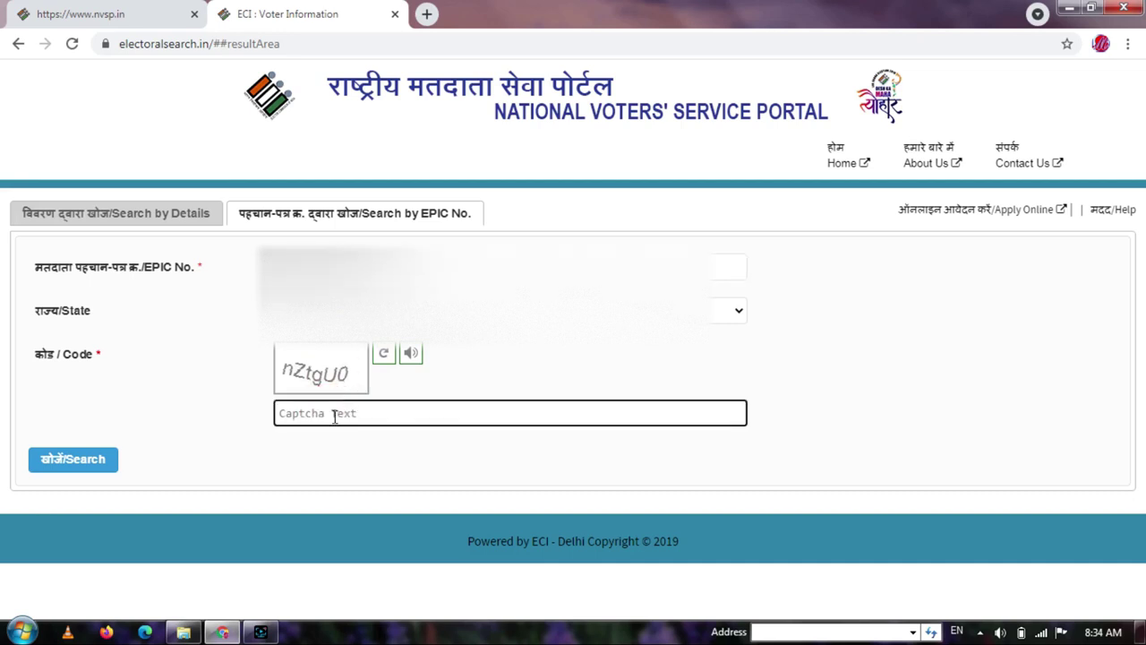
type("nZtgU")
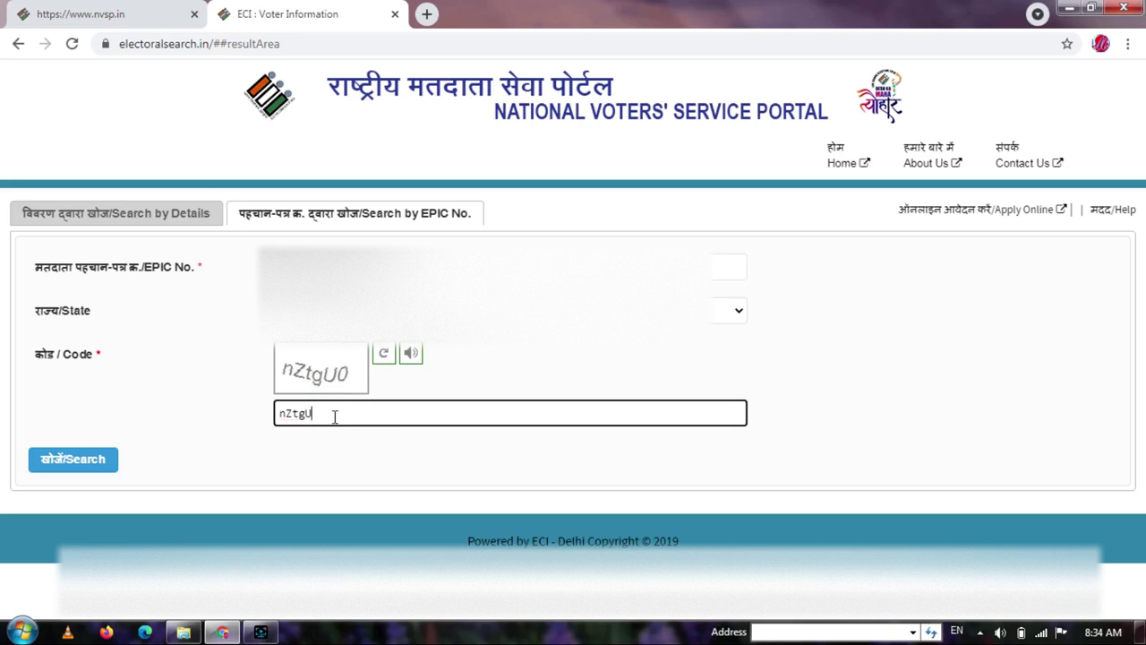
type("0")
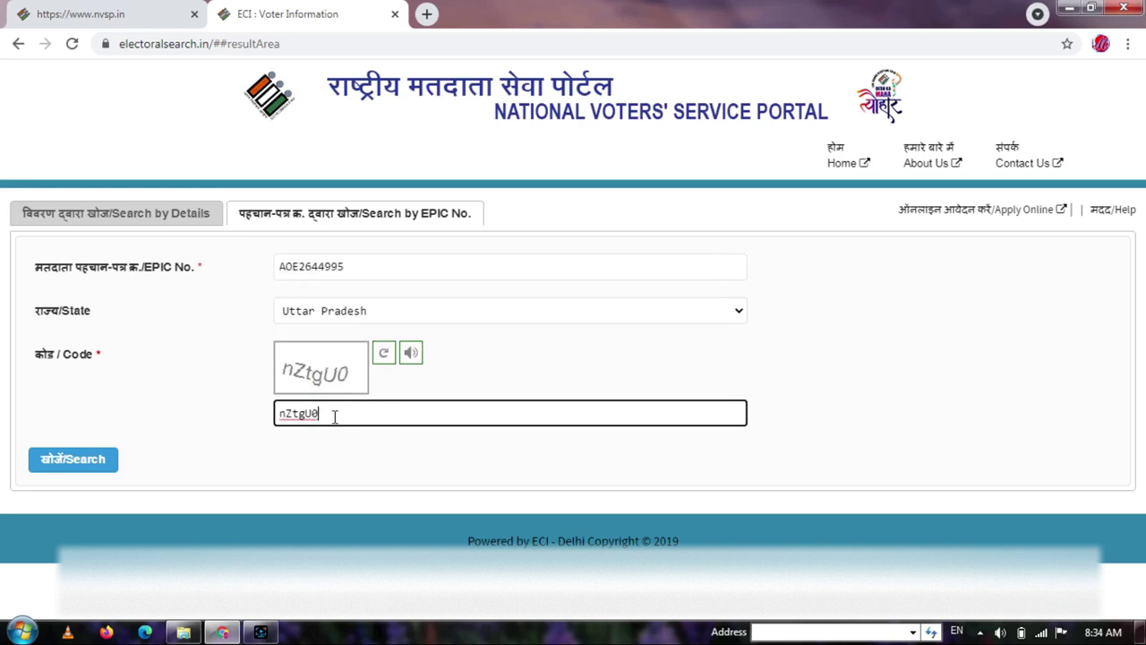
- Run the EPIC search, open the one found voter's details, then close that details tab
left_click(79, 459)
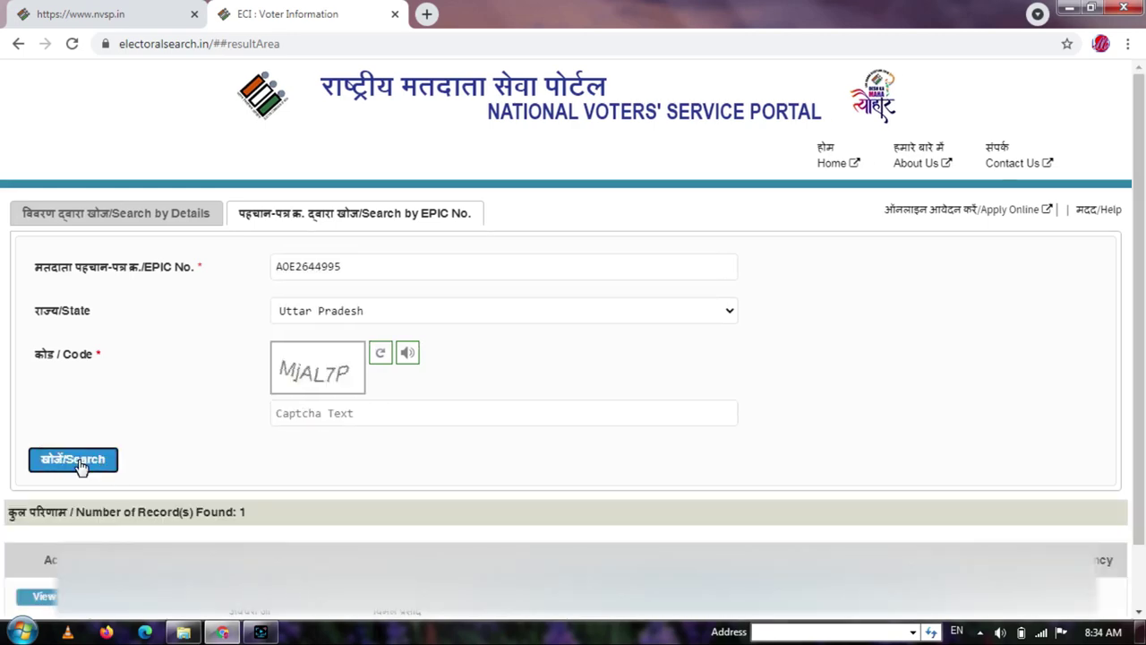
left_click_drag(1138, 242, 1144, 254)
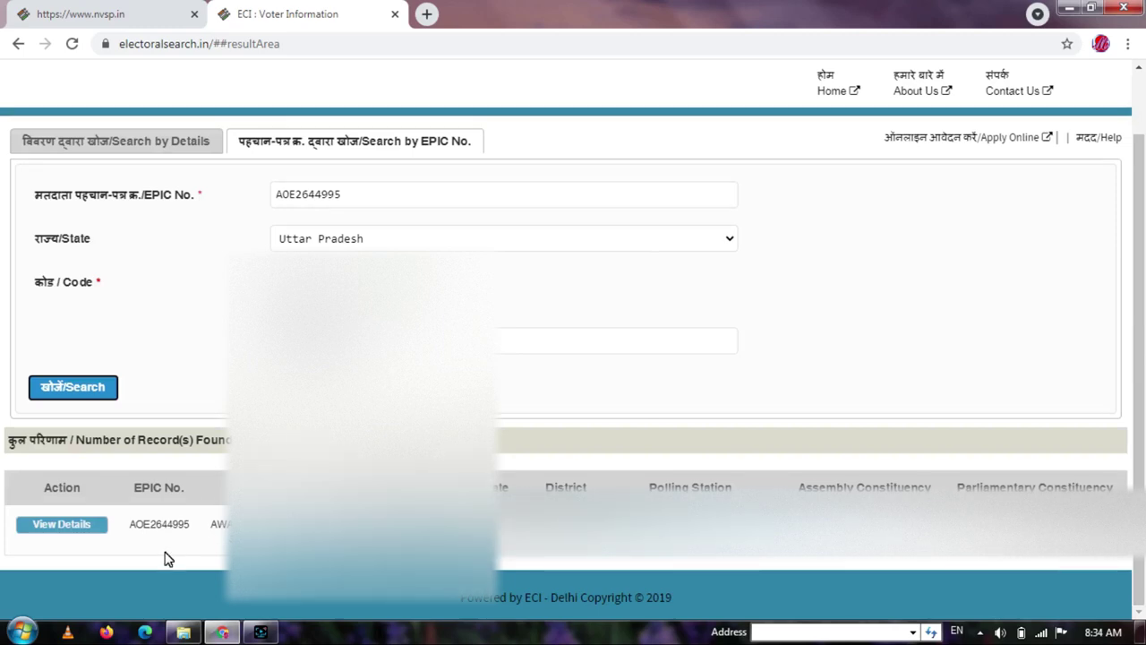
left_click(77, 526)
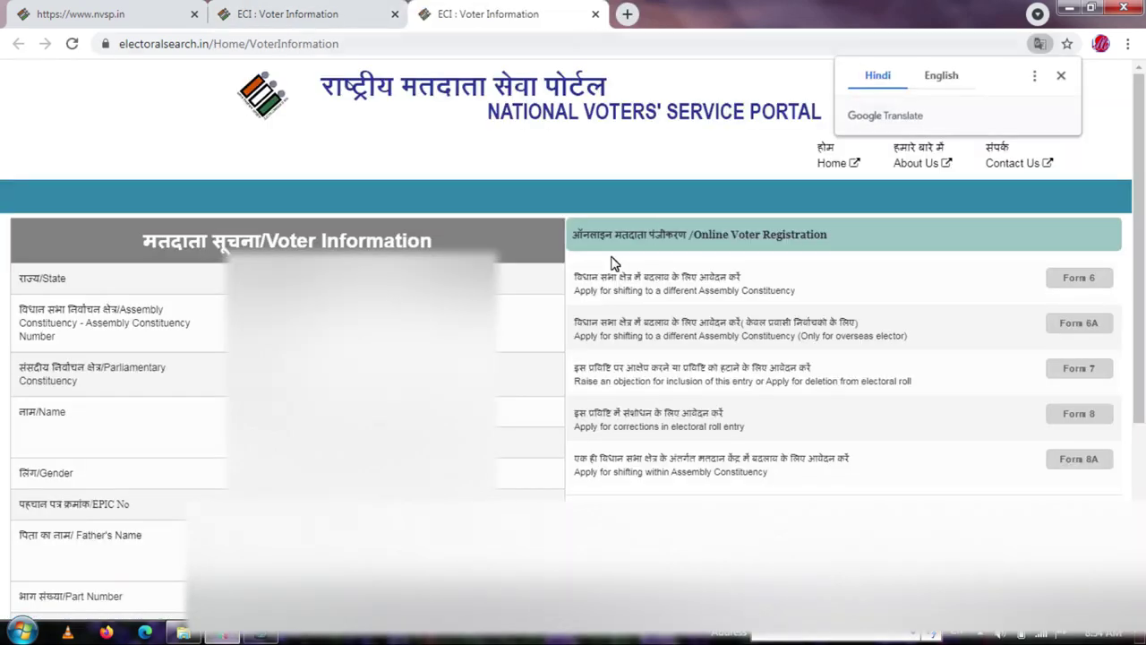
left_click(594, 14)
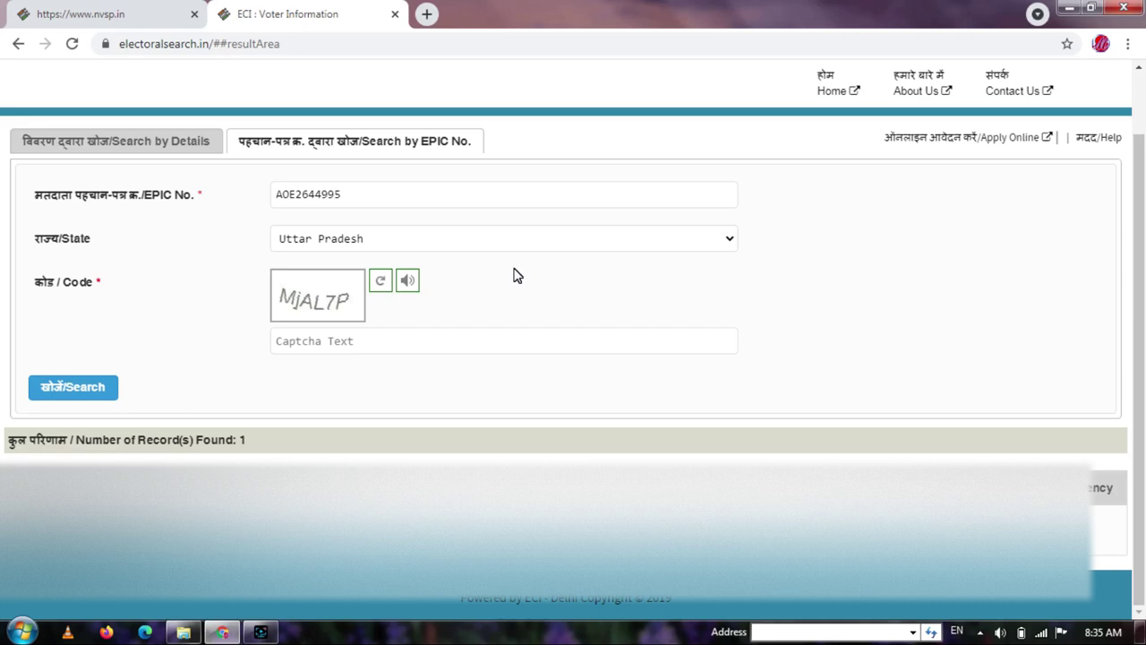
left_click(263, 632)
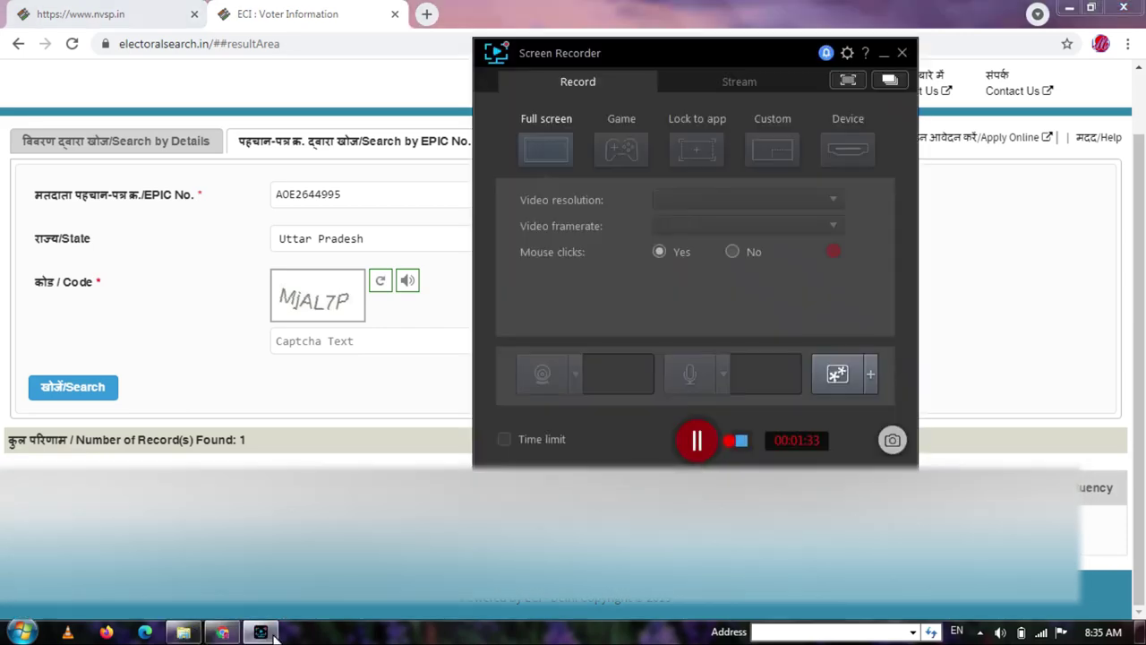